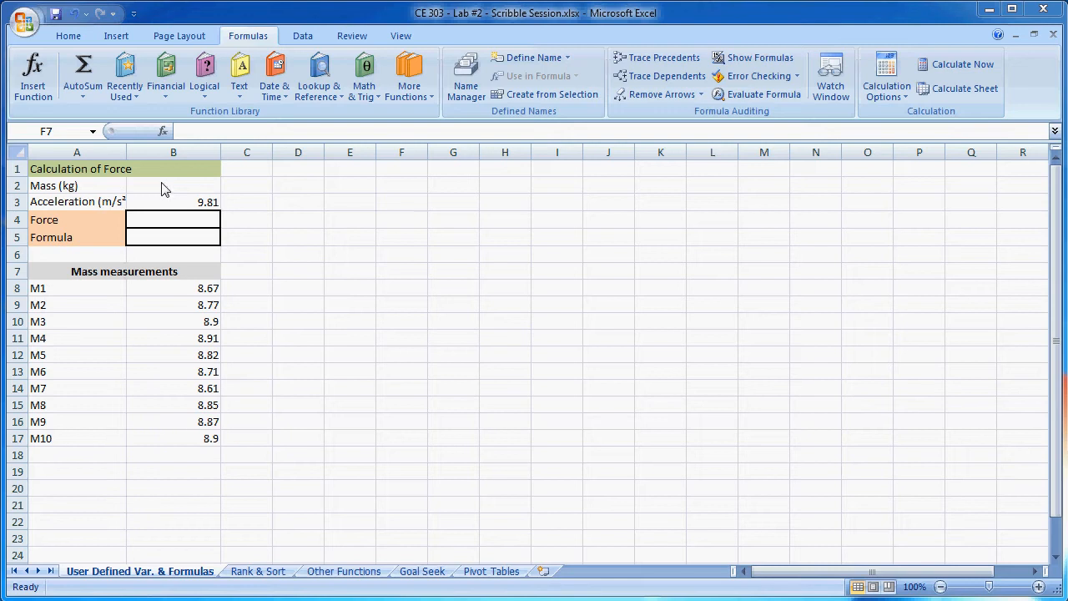
- Calculate the mass in B2 as the average of the ten mass measurements in B8:B17
left_click(184, 186)
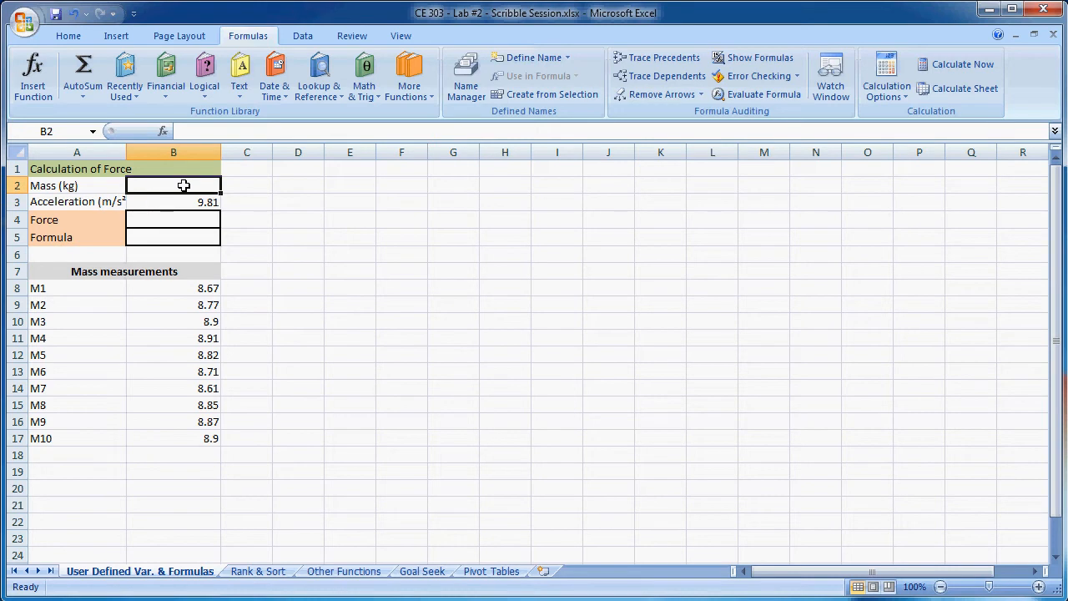
type("=")
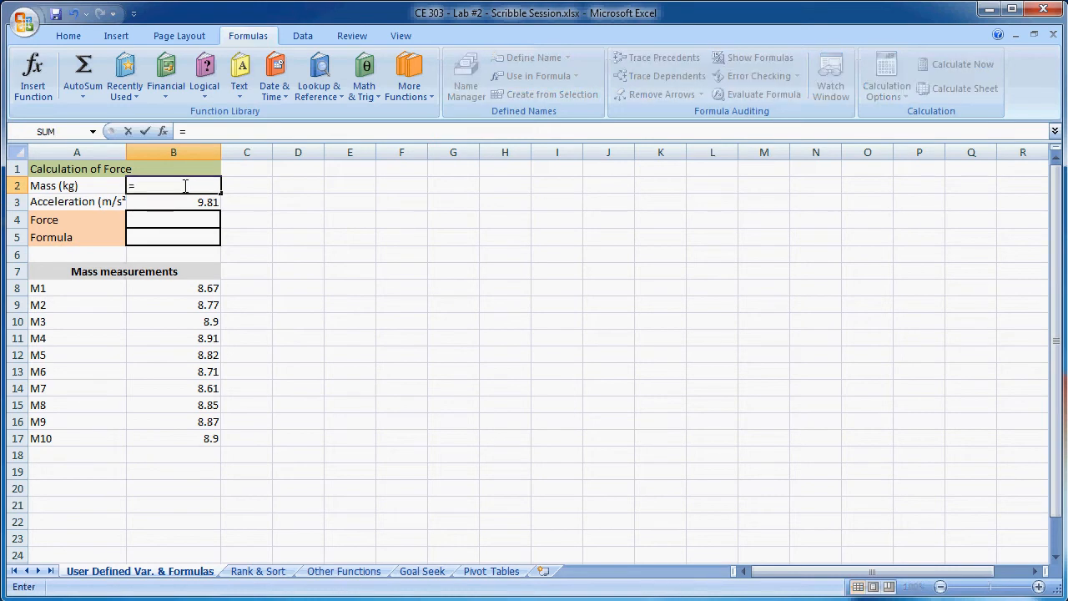
type("average")
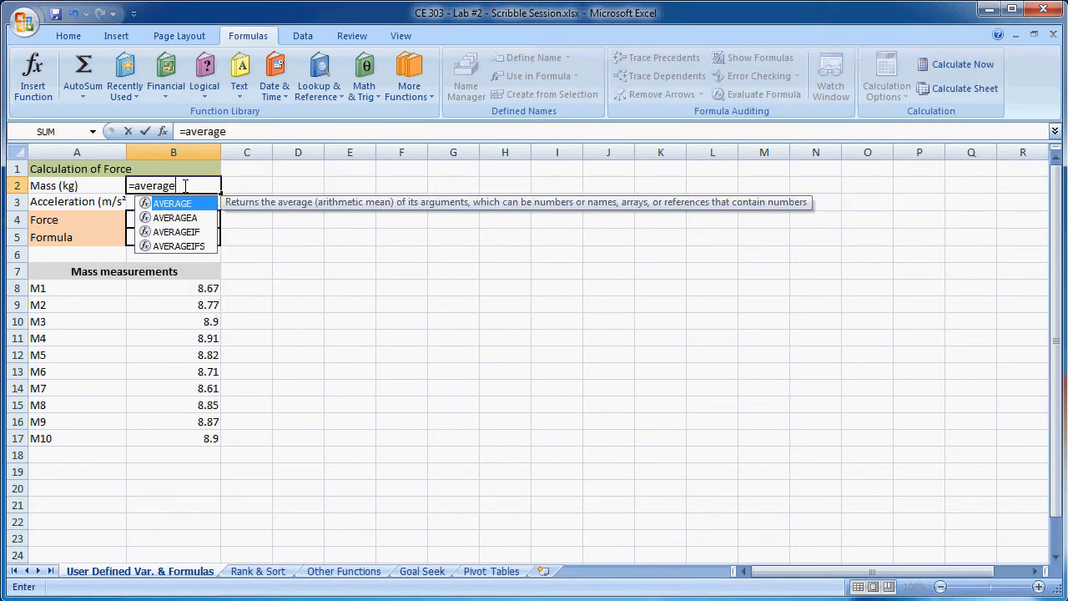
type("(")
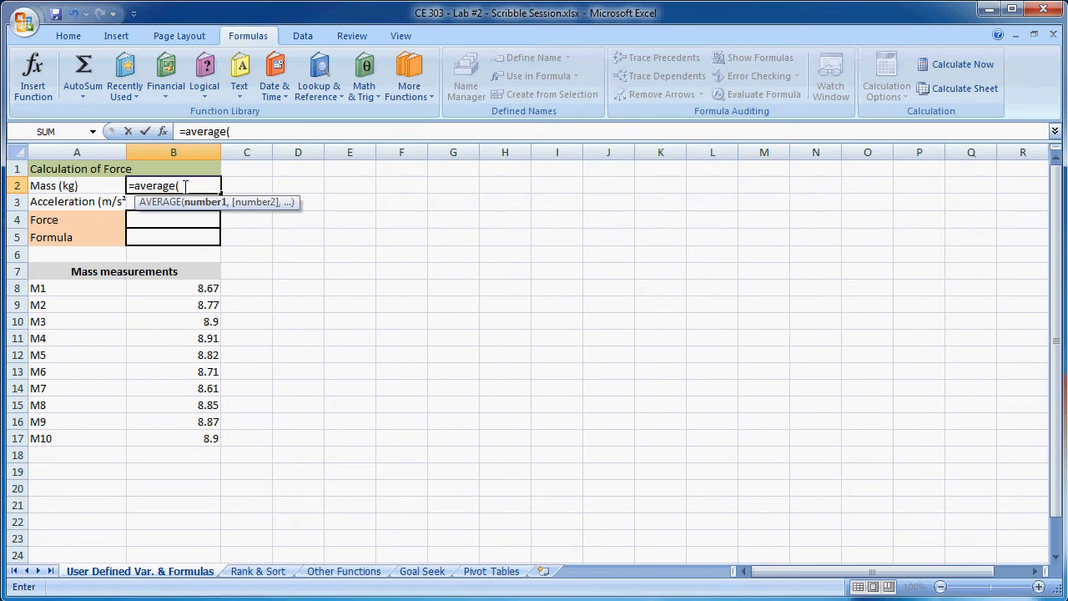
left_click_drag(189, 287, 182, 440)
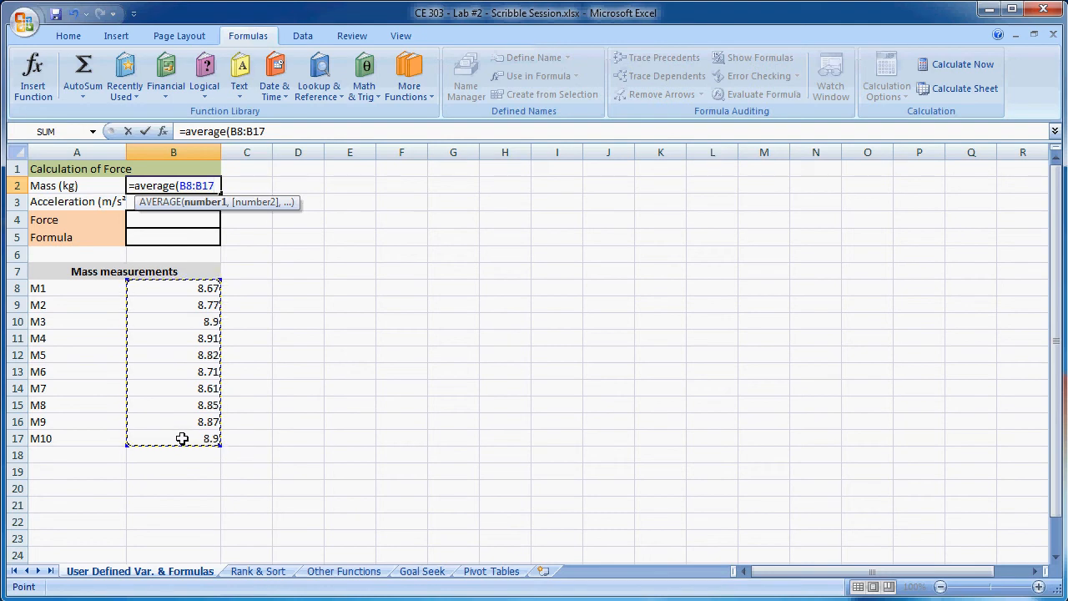
type(")")
key("Return")
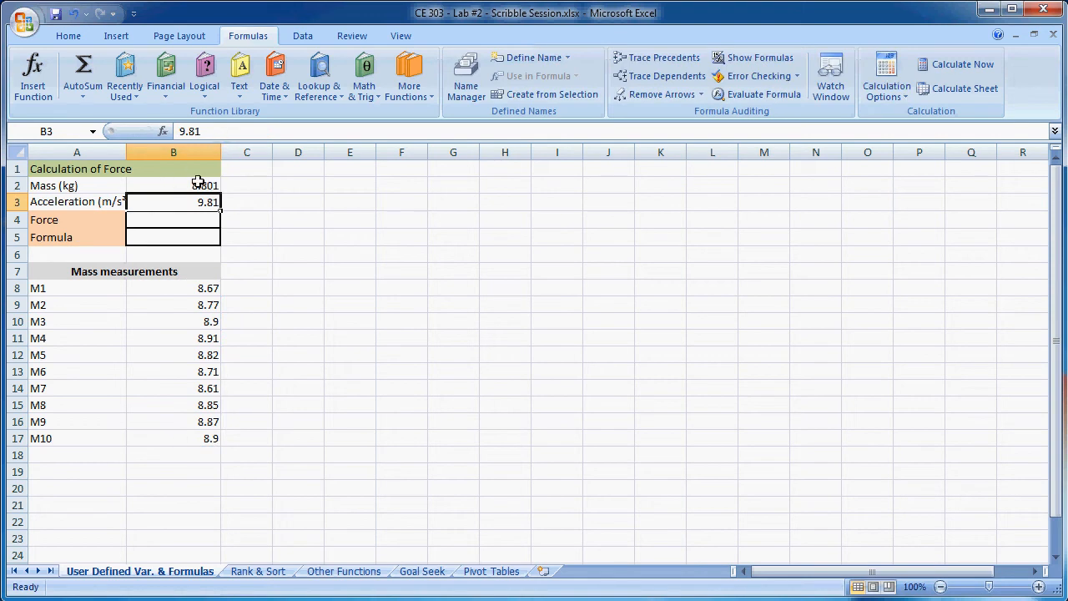
- Calculate the force in B4 with the formula =B2*B3 and check which cells it references
left_click(171, 217)
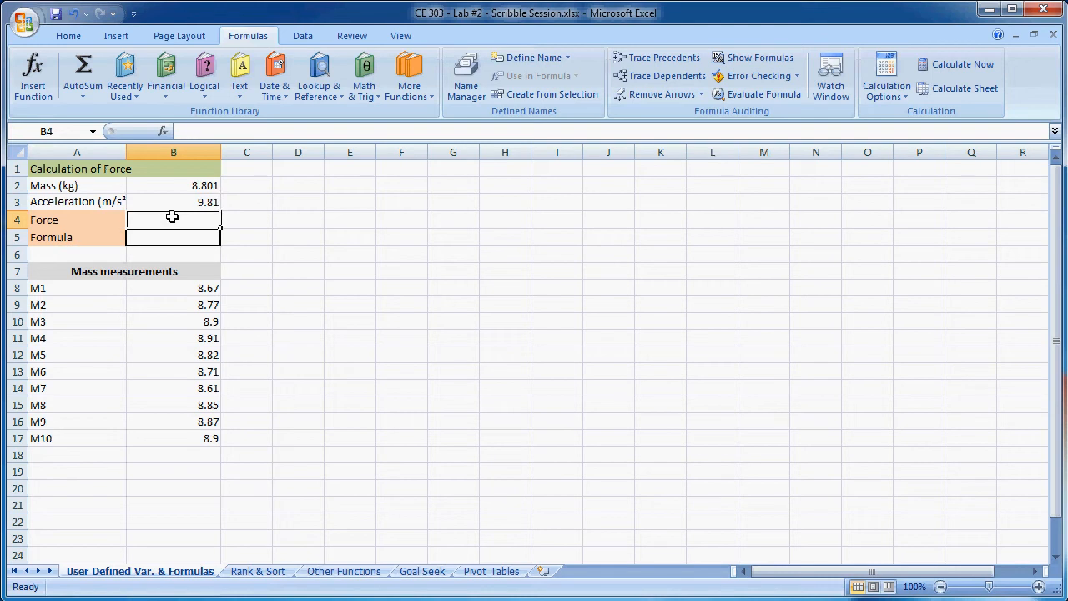
type("=")
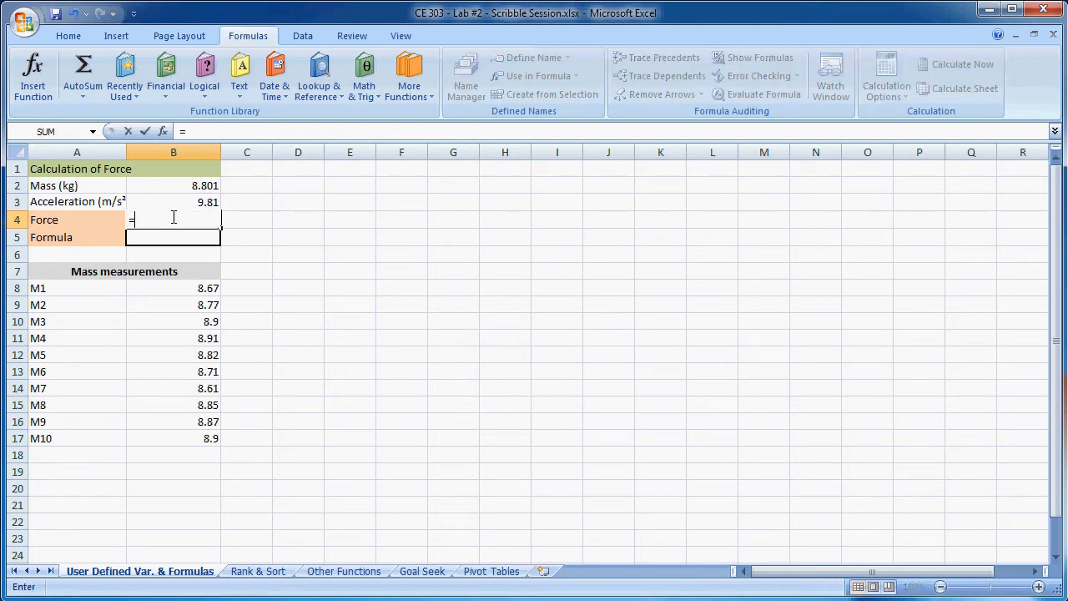
left_click(197, 184)
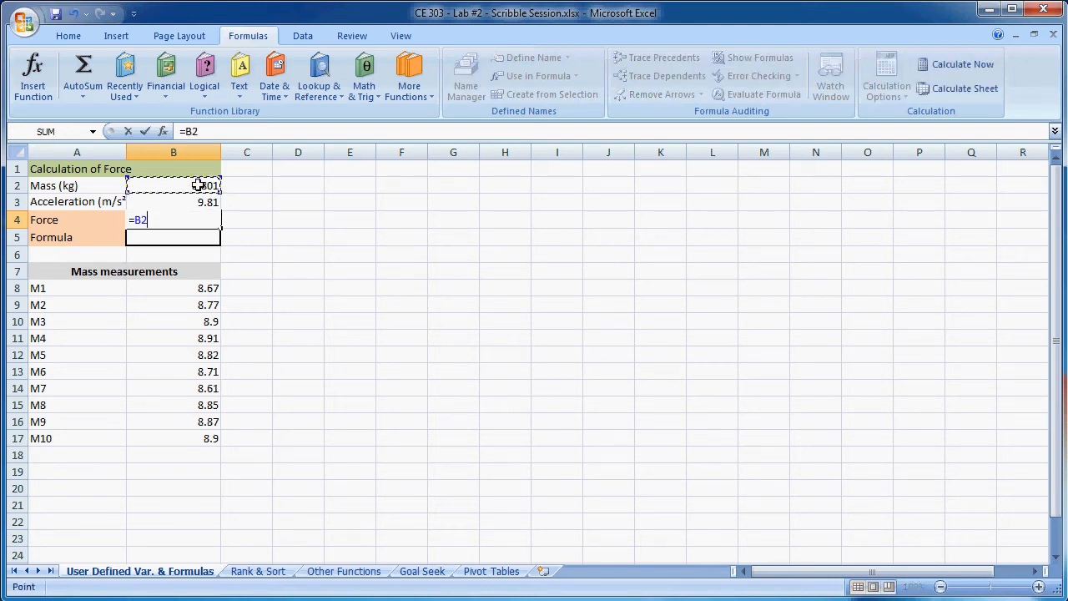
type("*")
left_click(190, 202)
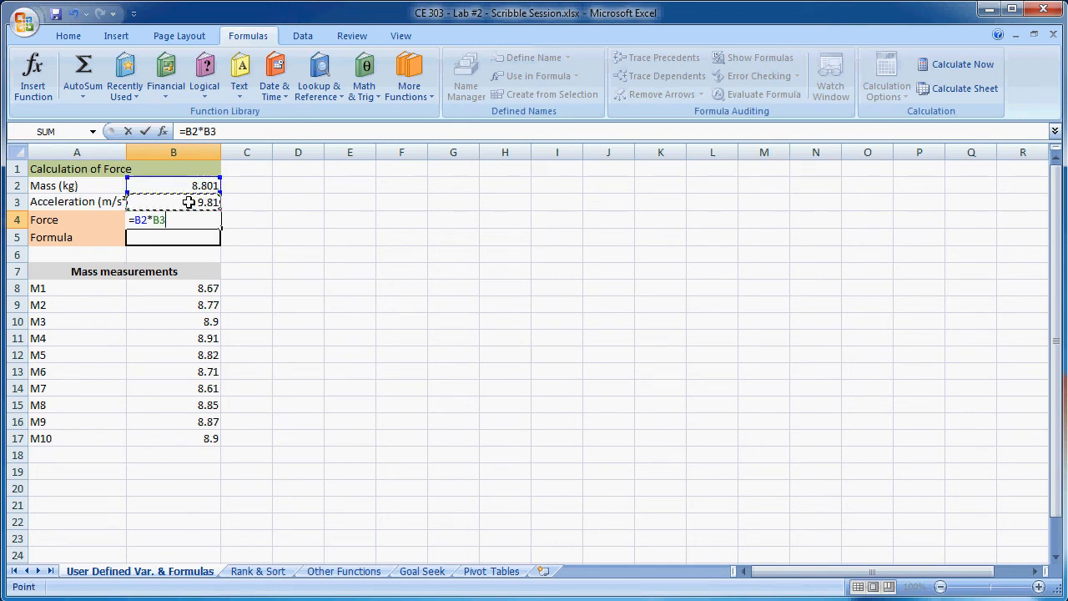
key("Return")
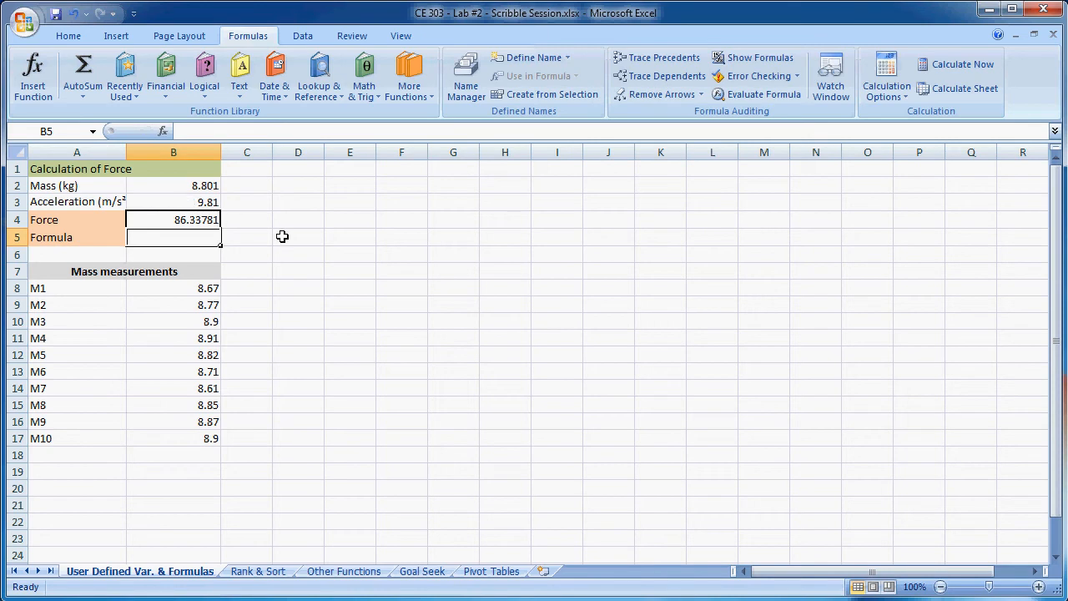
left_click(185, 219)
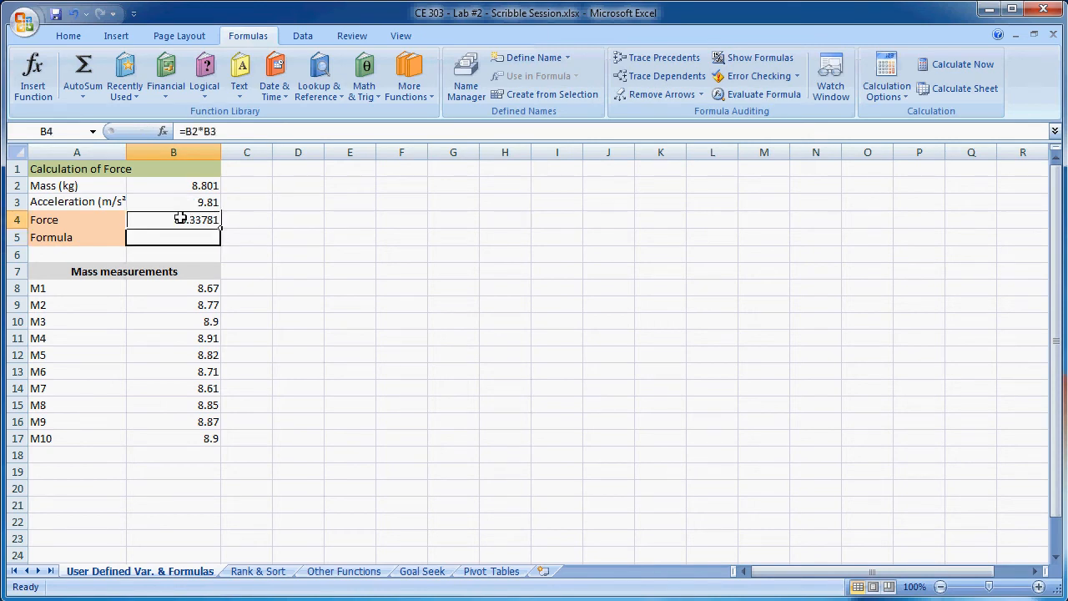
left_click(210, 131)
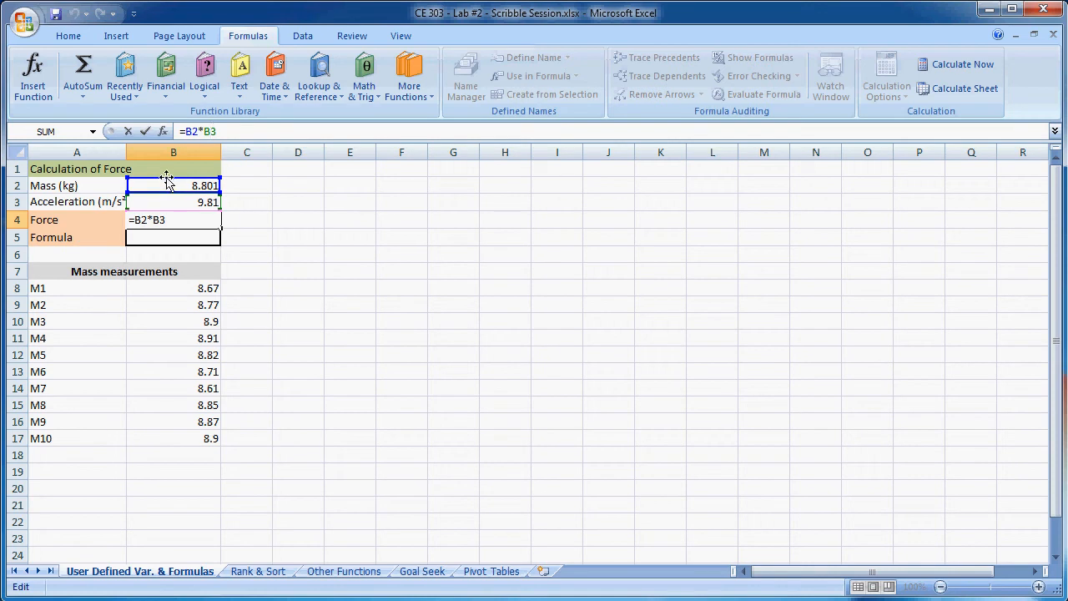
left_click(325, 270)
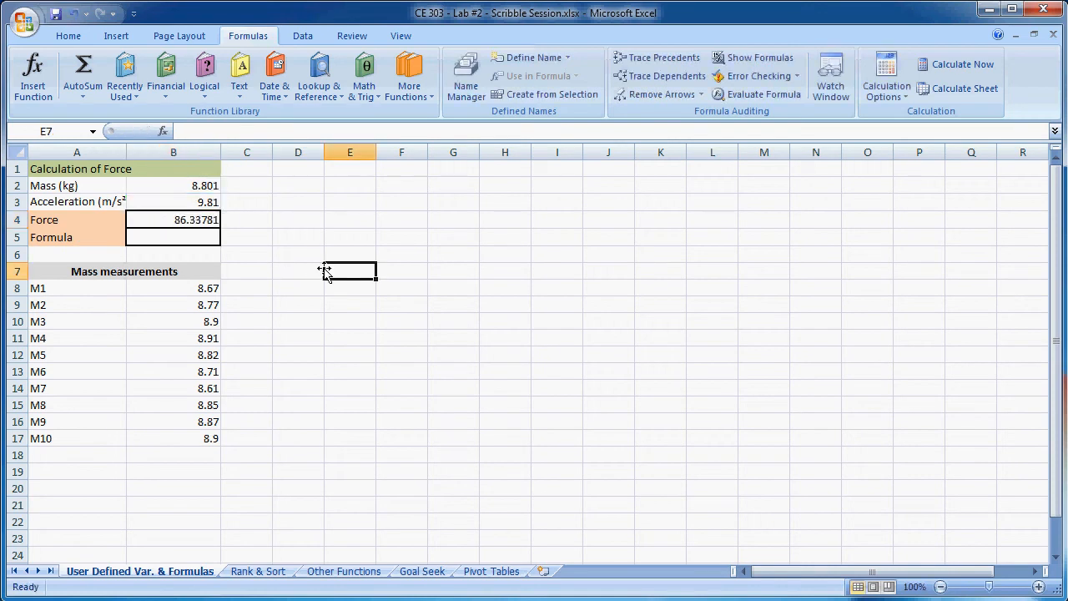
- Assign the name Mass to cell B2
left_click(202, 180)
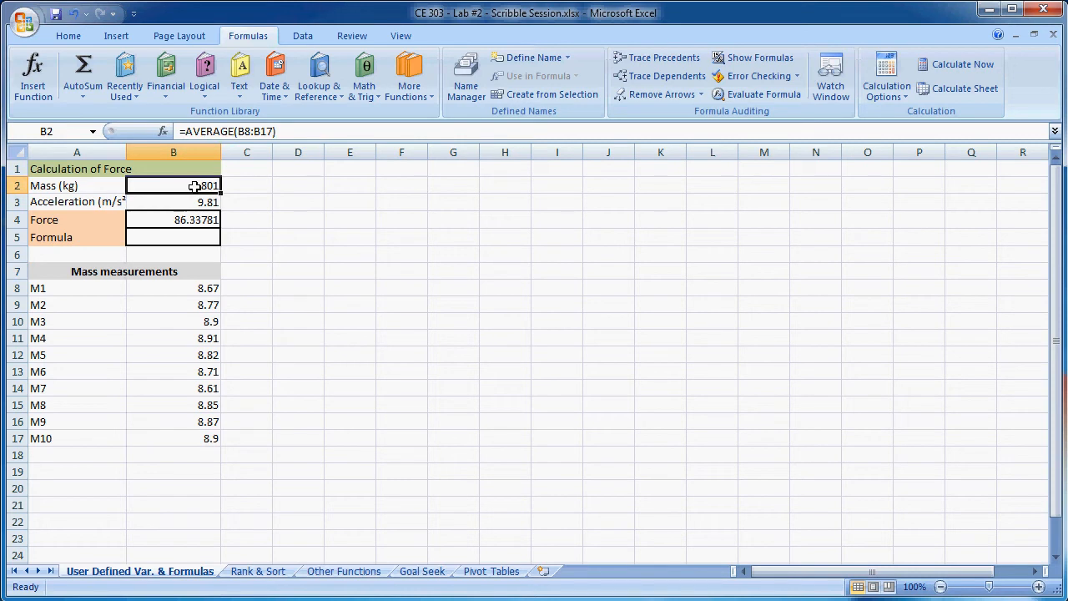
left_click(70, 130)
type("Mass")
key("Return")
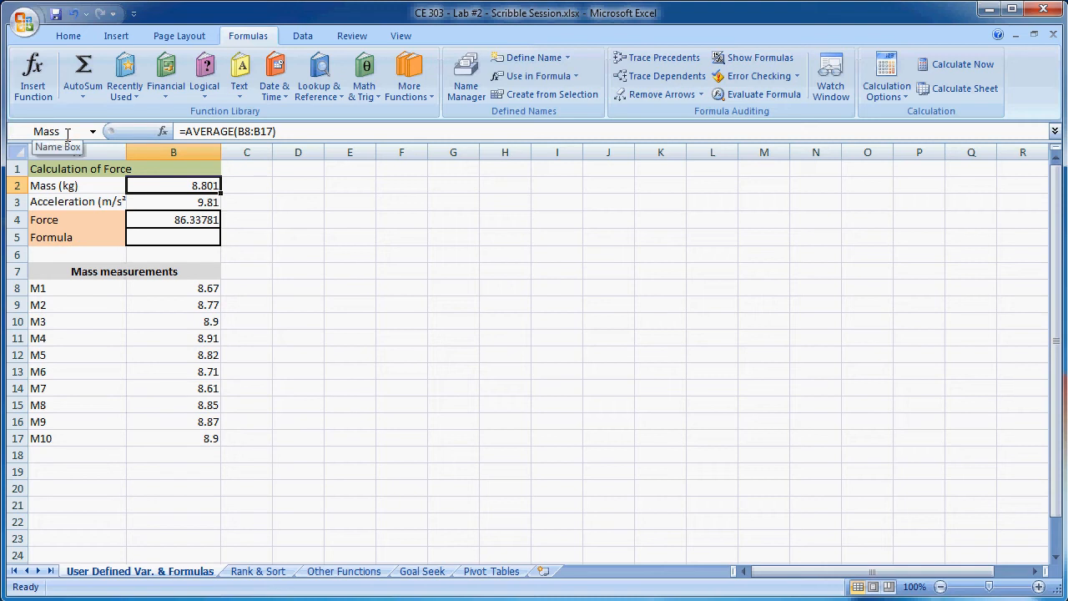
- Assign the name Acceleration to cell B3
left_click(166, 199)
left_click(55, 129)
type("Accel")
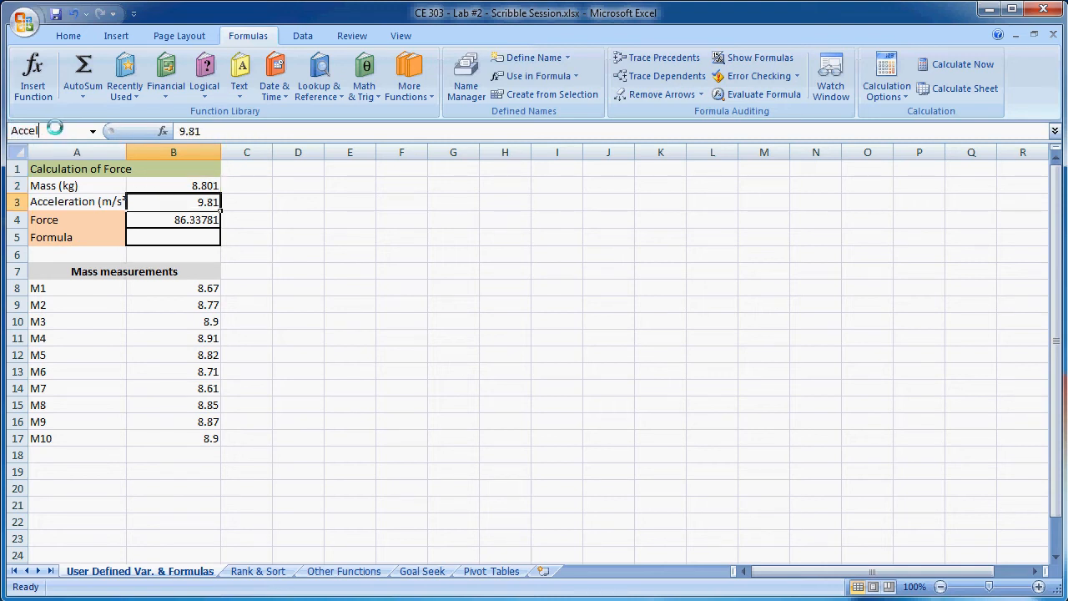
type("eration")
key("Return")
left_click(370, 252)
- Rewrite the force formula in B4 with the defined names as =Mass*Acceleration
left_click(170, 221)
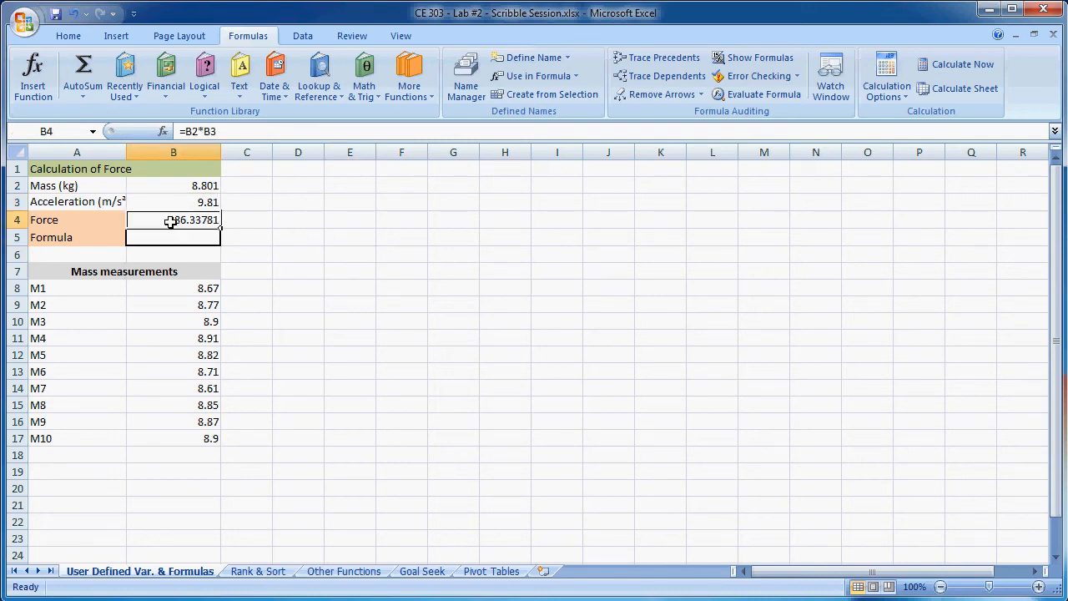
left_click(216, 131)
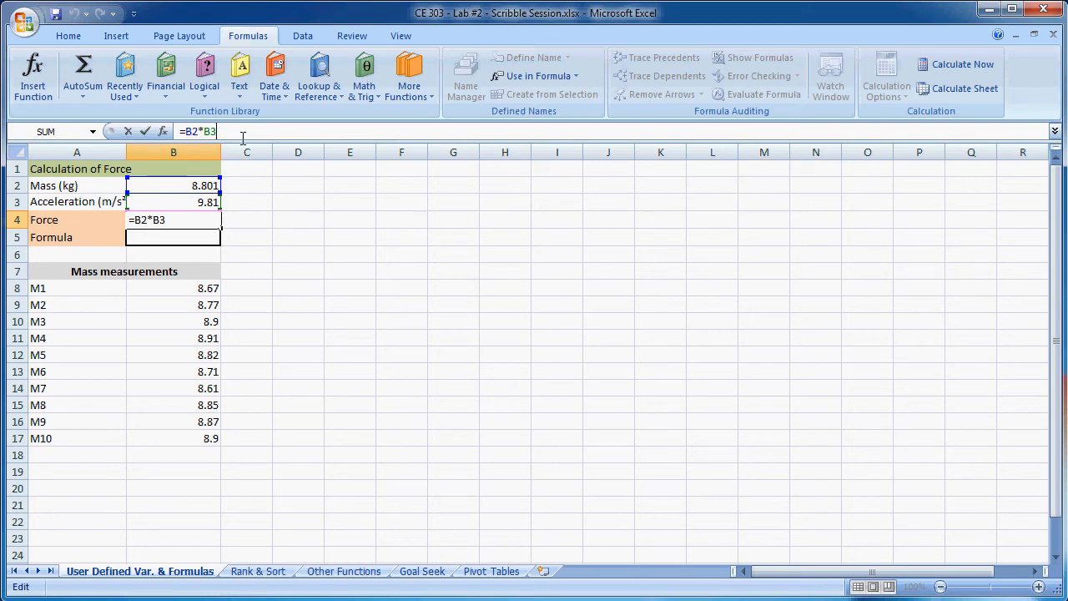
key("BackSpace")
key("BackSpace")
key("BackSpace")
key("BackSpace")
key("BackSpace")
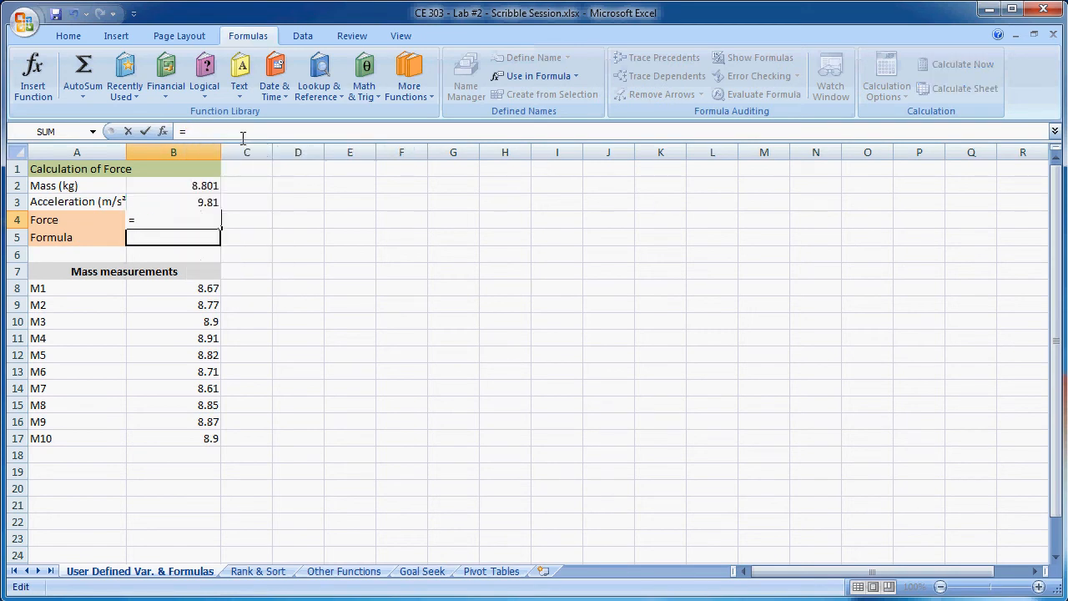
type("Mass")
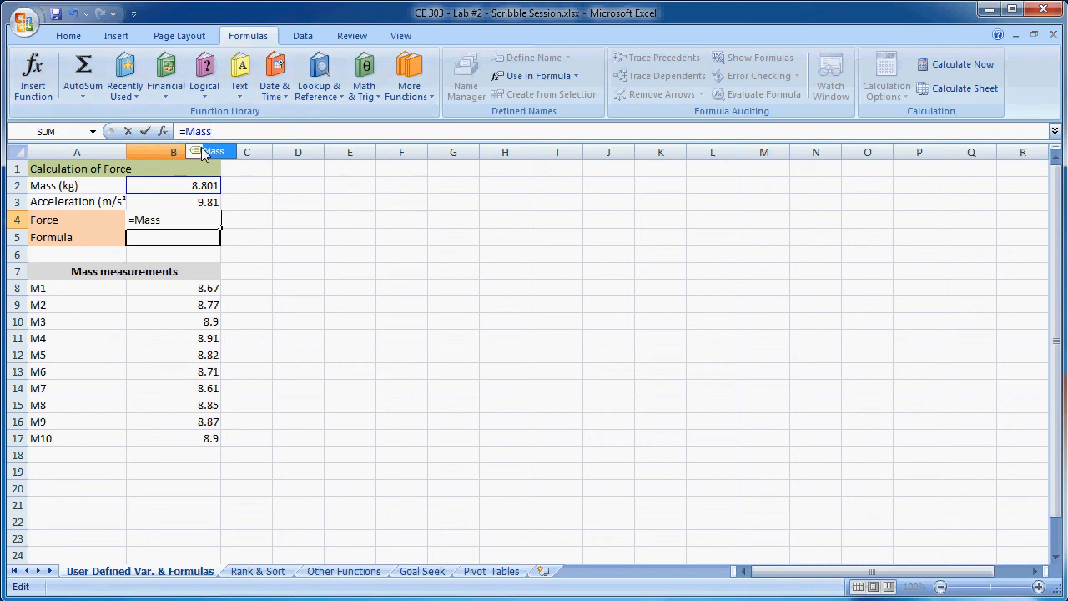
type("*Acc")
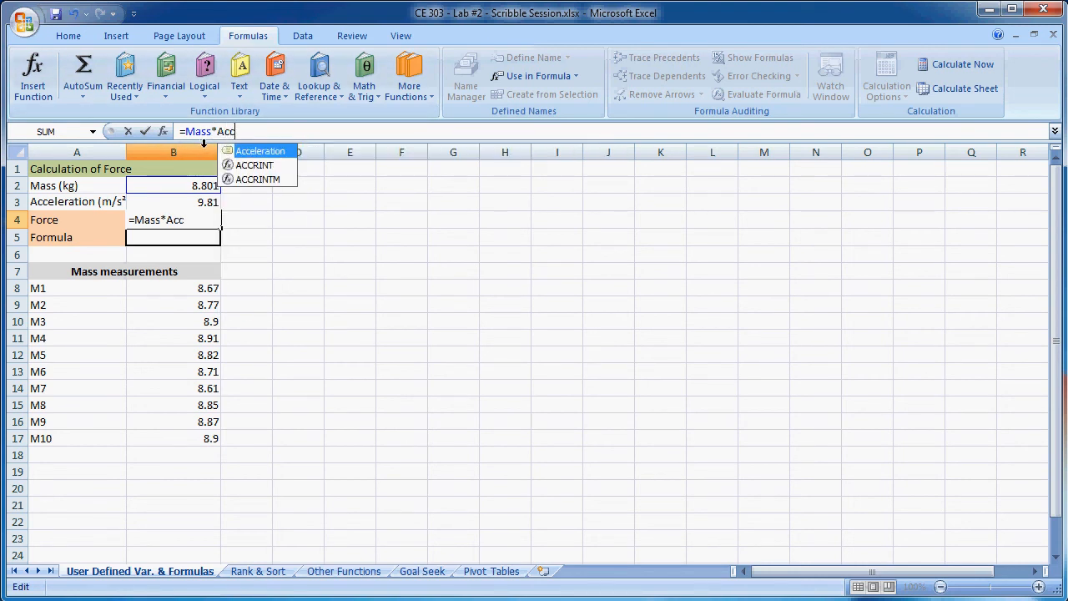
double_click(267, 159)
key("Return")
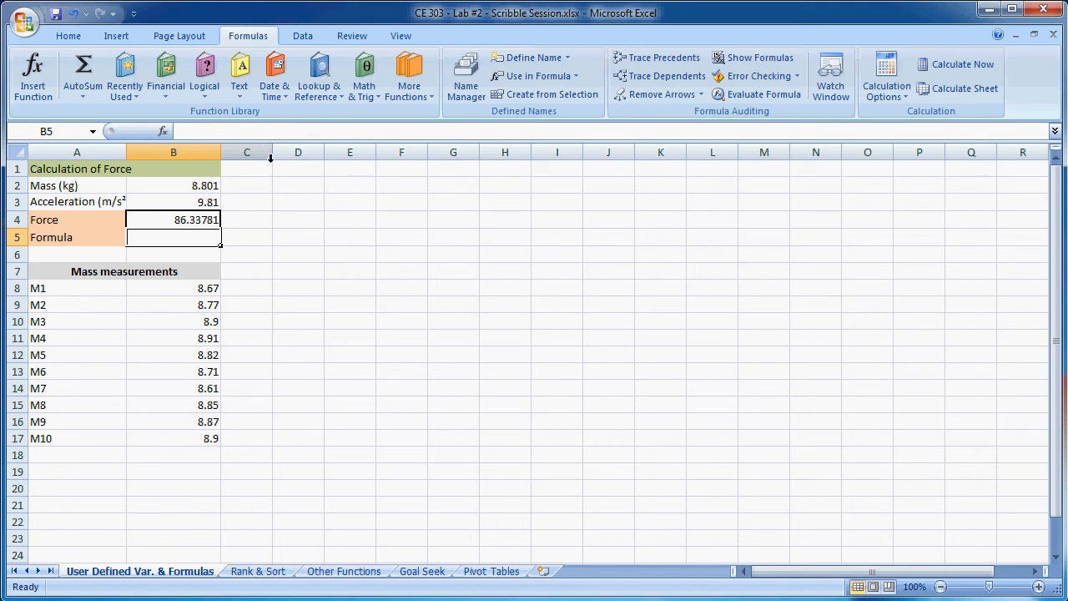
- Inspect the force formula in B4, then show all formulas on the sheet and return to displaying values
left_click(334, 303)
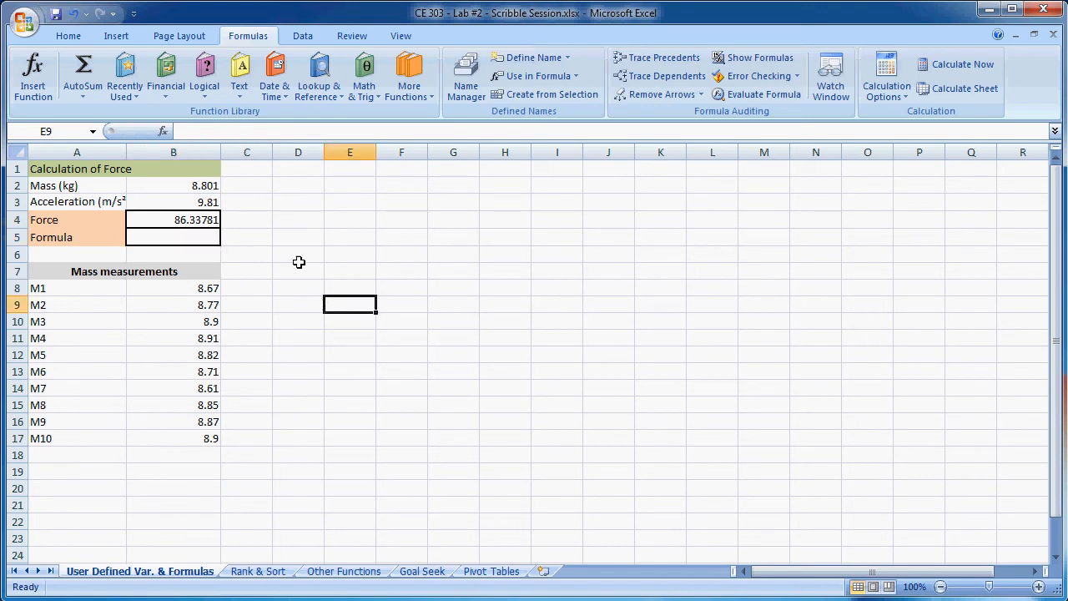
double_click(195, 218)
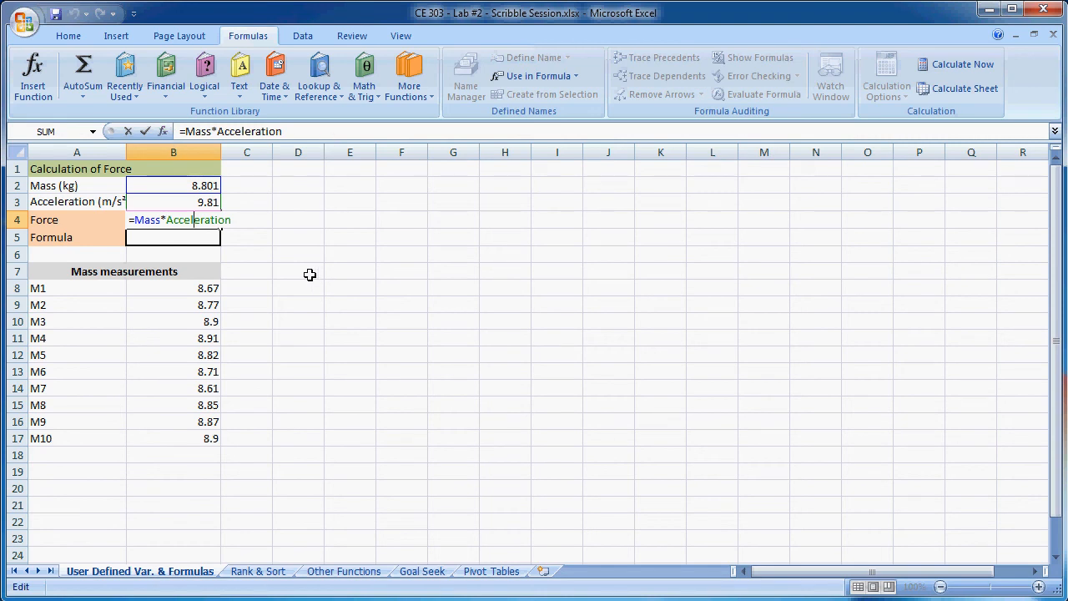
left_click(281, 303)
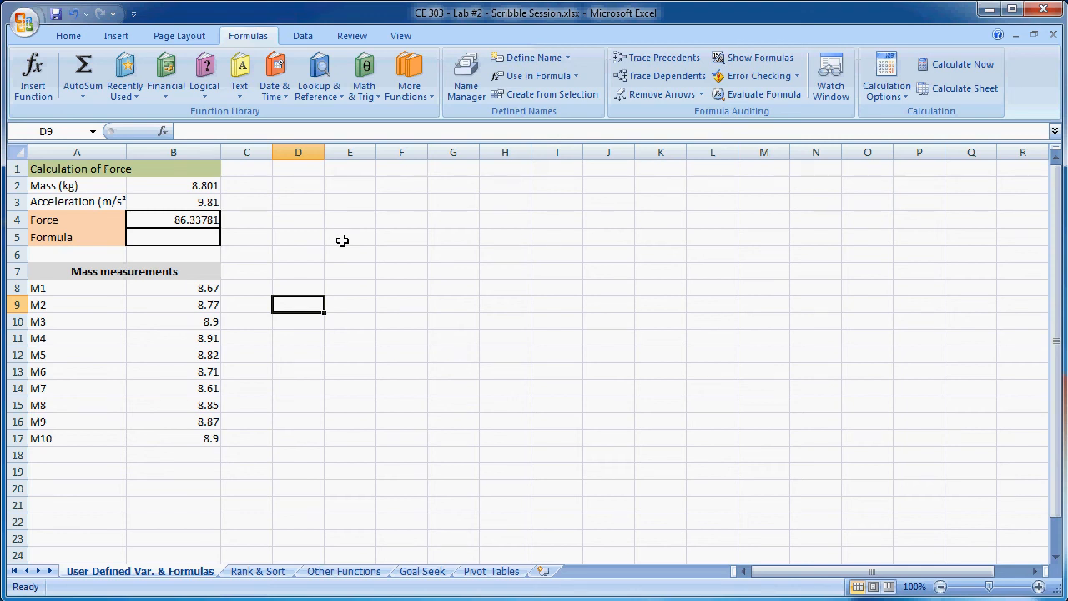
key("ctrl+grave")
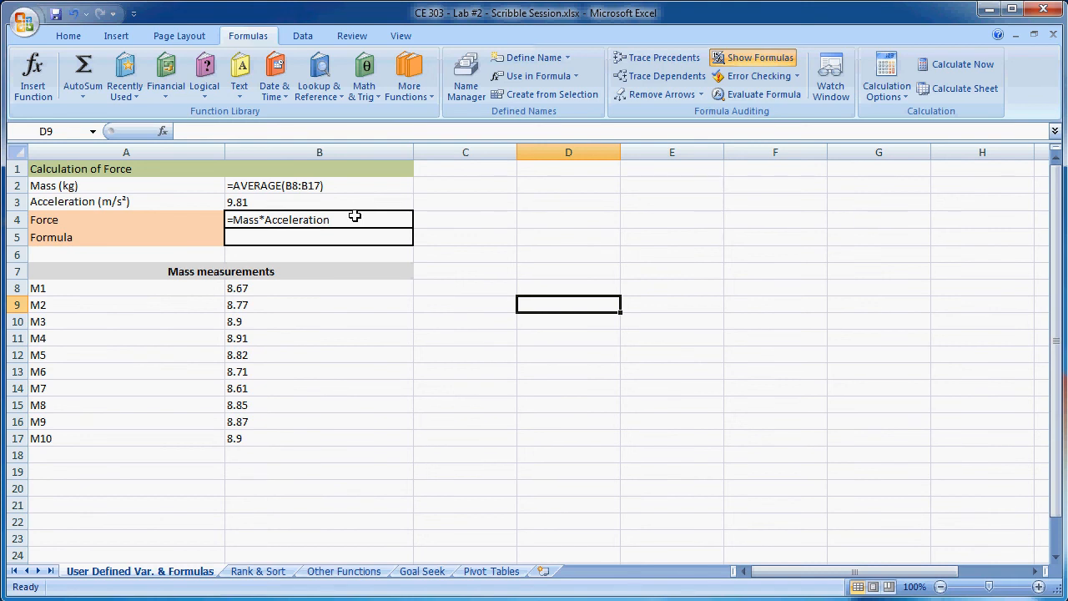
key("ctrl+grave")
key("ctrl+grave")
key("ctrl+grave")
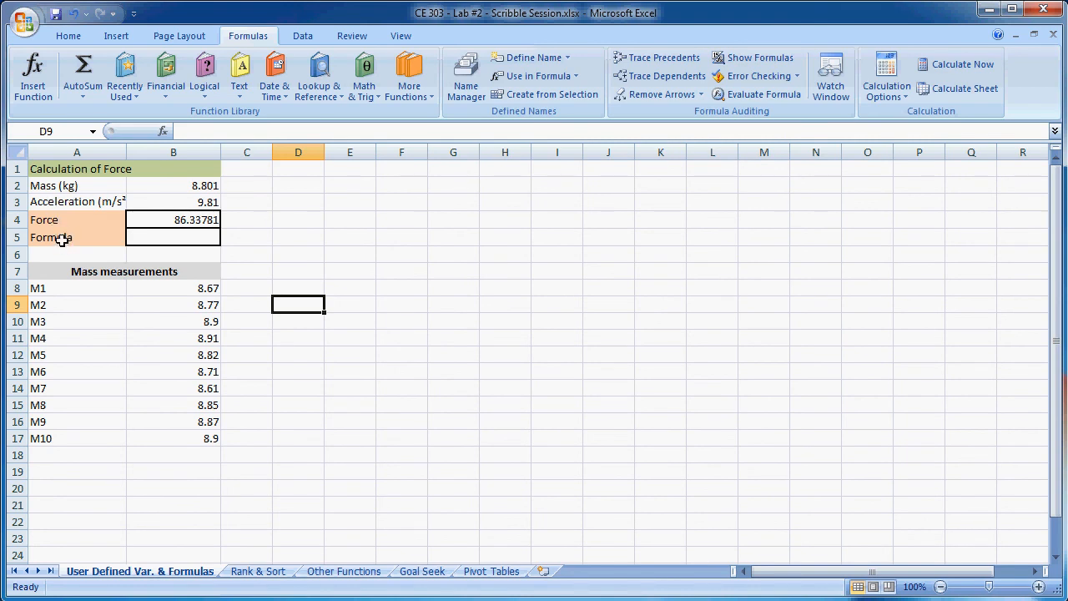
- Copy the force formula from B4 into the Formula cell B5
left_click(155, 238)
left_click(194, 219)
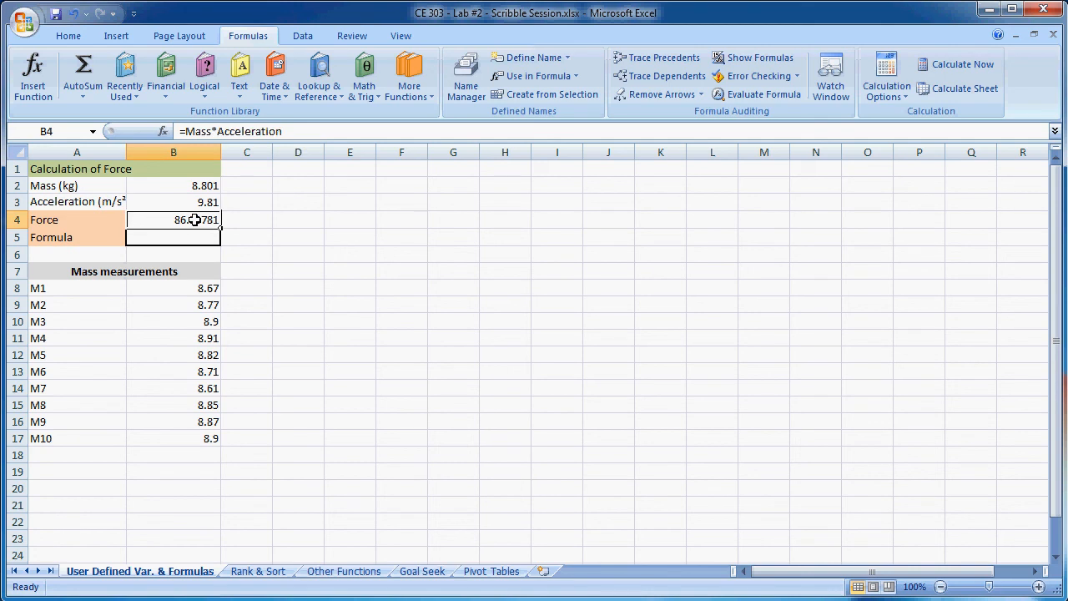
key("ctrl+c")
left_click(190, 237)
key("ctrl+v")
left_click(342, 303)
- Turn the formula in B5 into displayed text by putting an apostrophe in front of =Mass*Acceleration
left_click(184, 238)
double_click(175, 236)
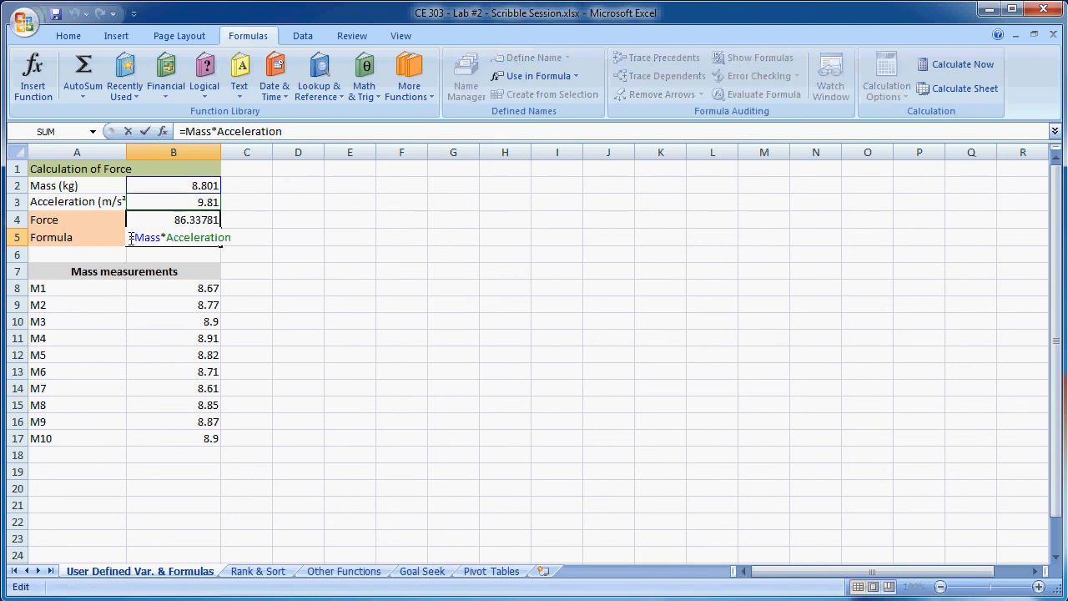
type("'")
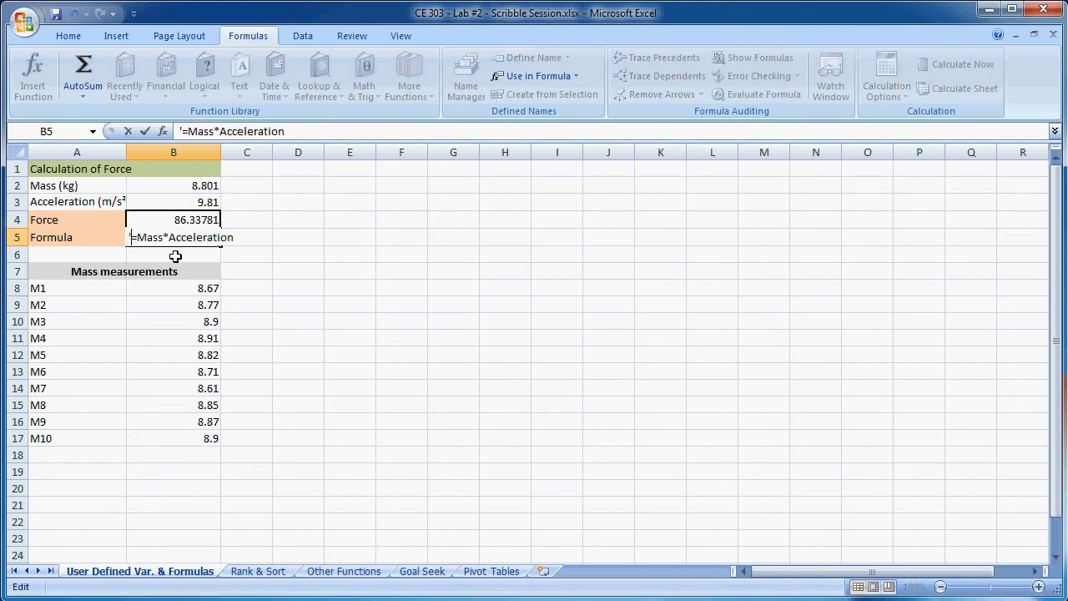
key("Return")
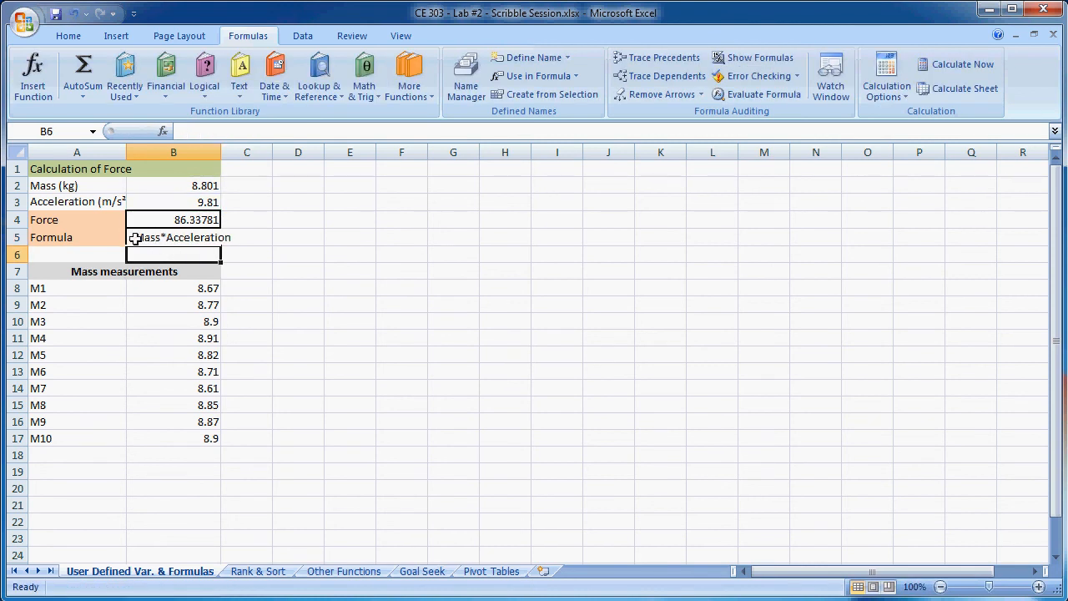
- Widen column B just enough to fit the formula text in B5
left_click_drag(219, 152, 245, 152)
left_click(315, 285)
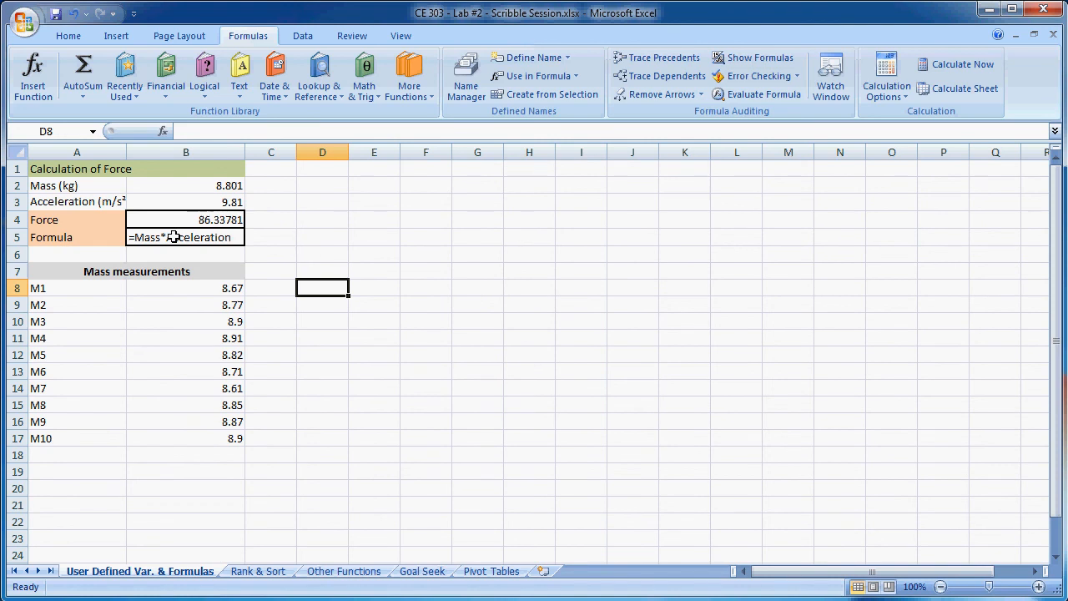
left_click_drag(244, 152, 237, 154)
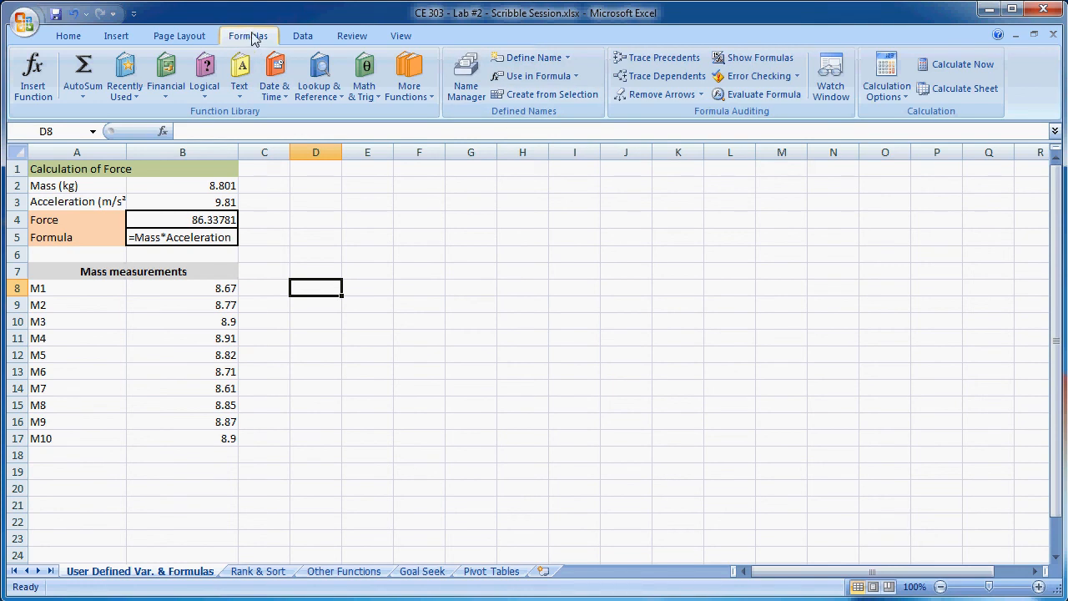
- Review the workbook's defined names in the Name Manager and close it
left_click(468, 83)
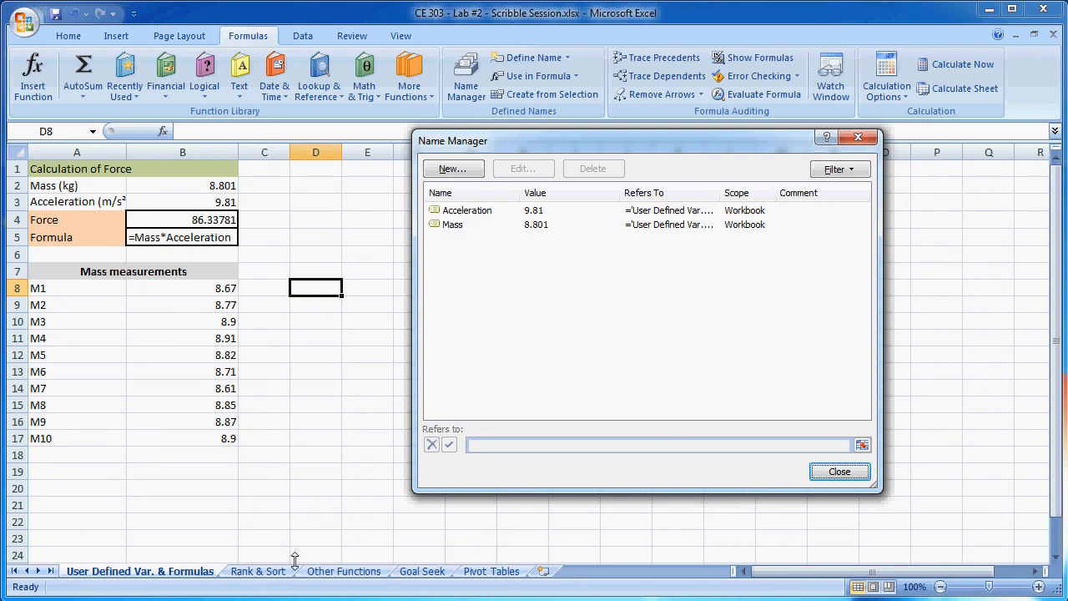
left_click(830, 474)
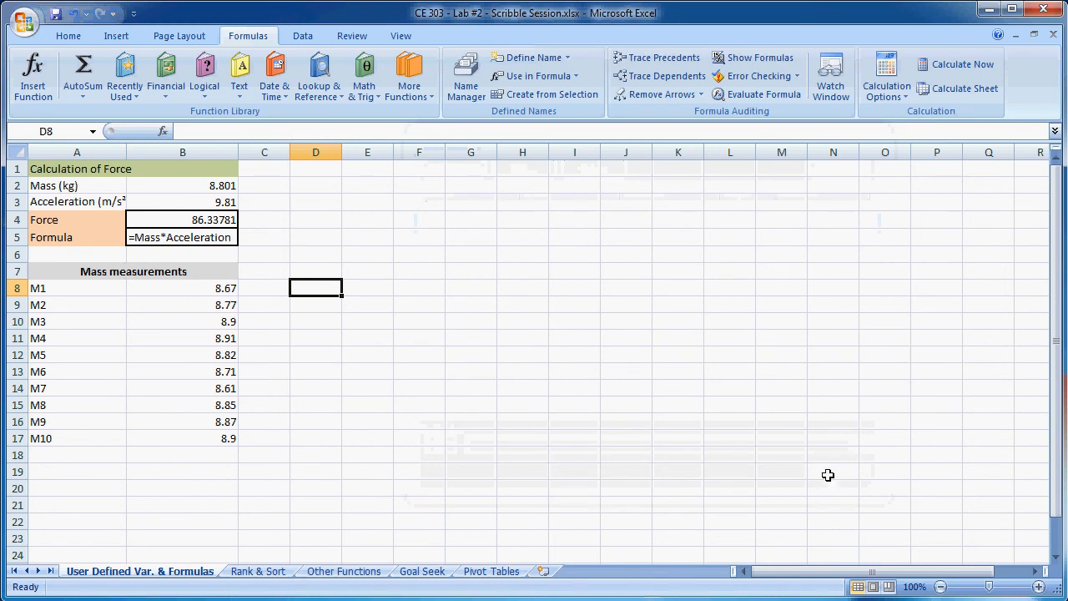